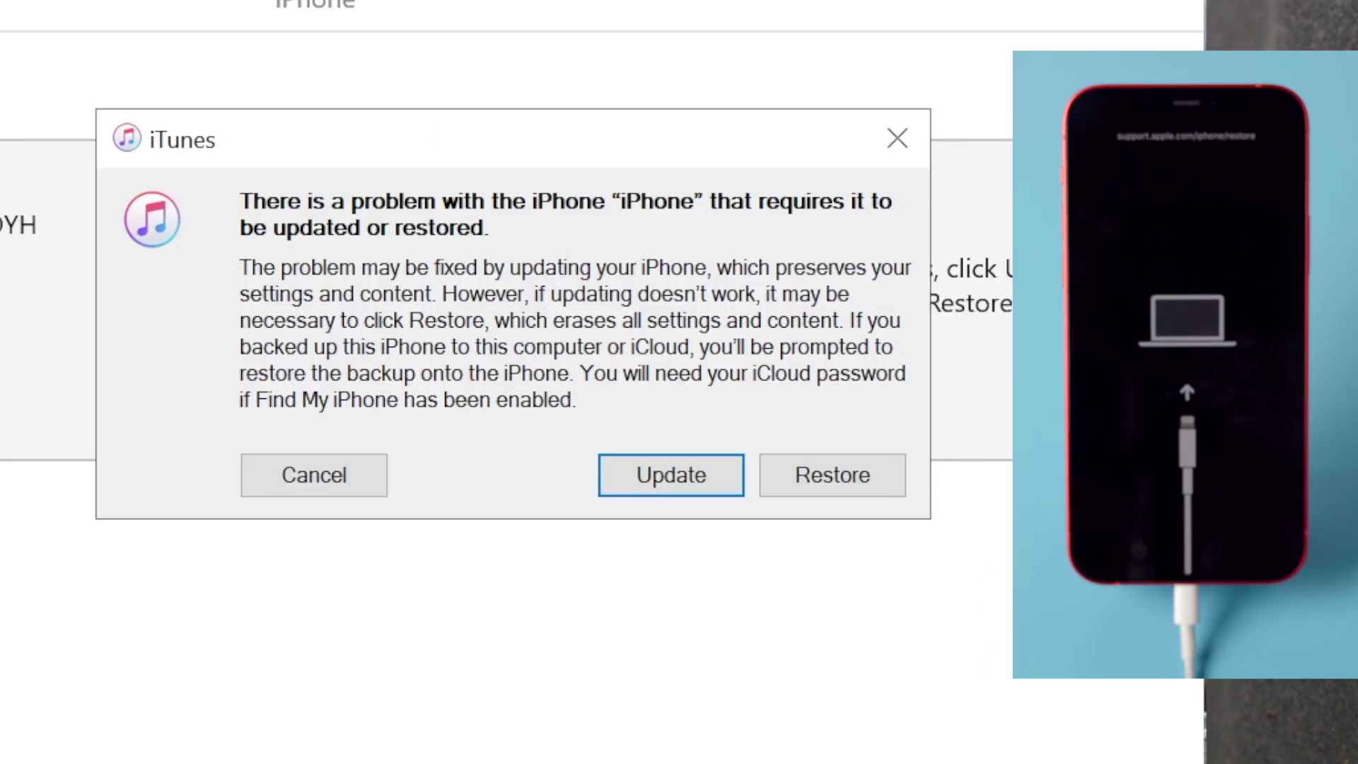
Restore and update the iPhone, accept the license, and follow the software download progress.
click(854, 473)
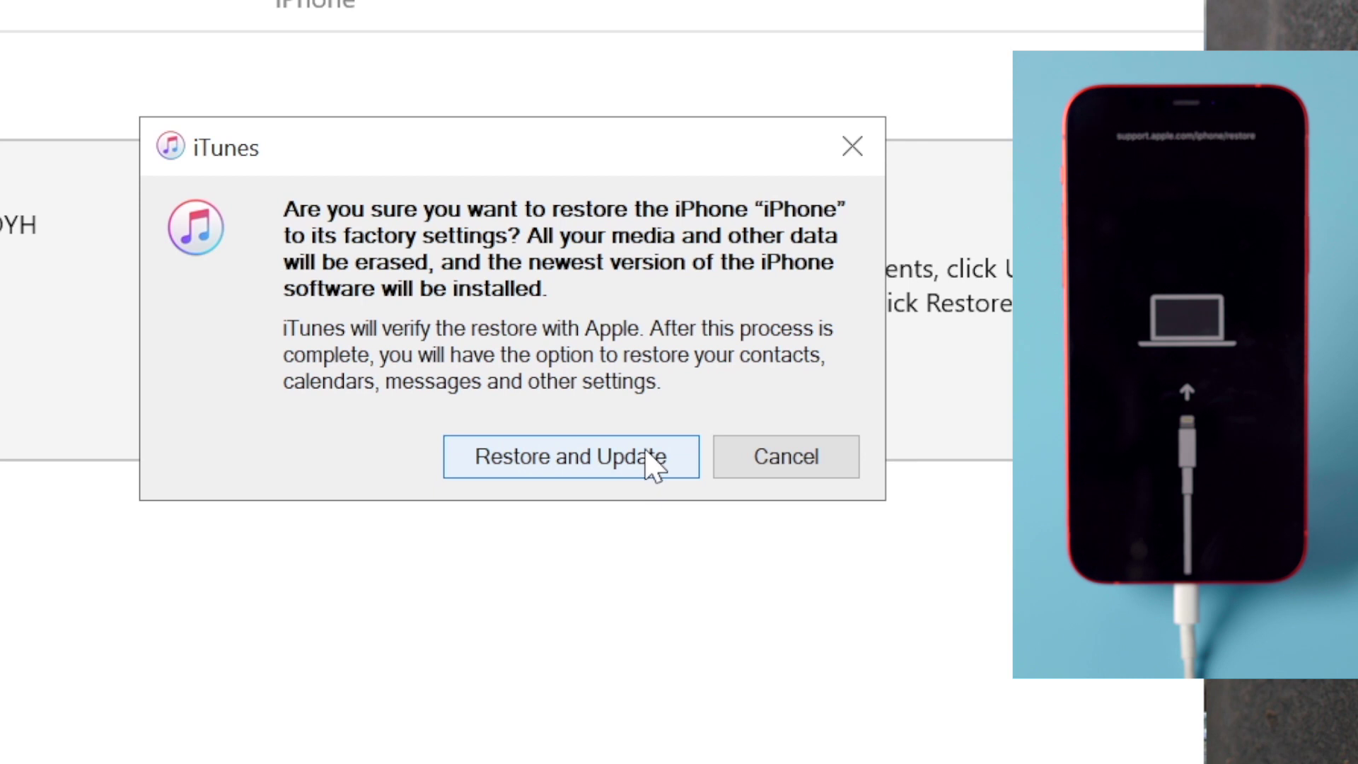
click(648, 459)
click(830, 613)
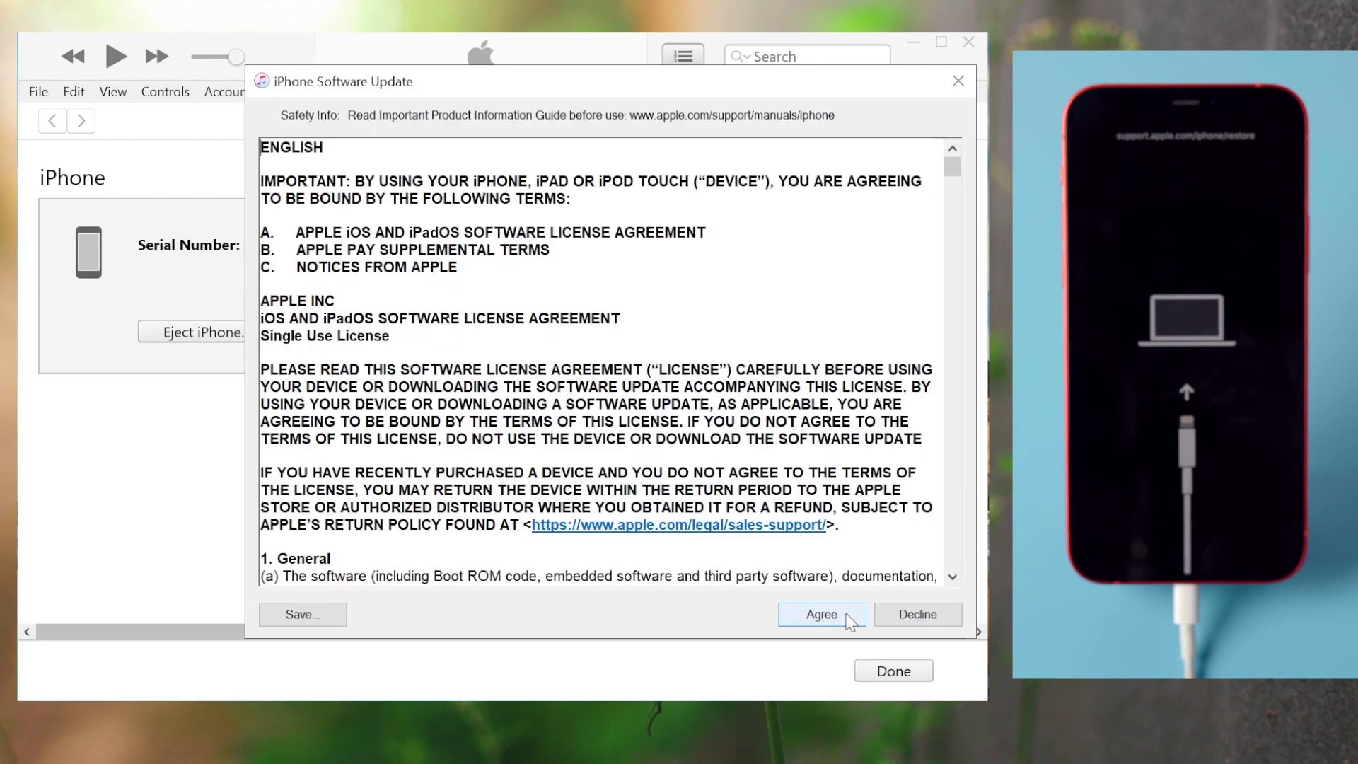
click(848, 610)
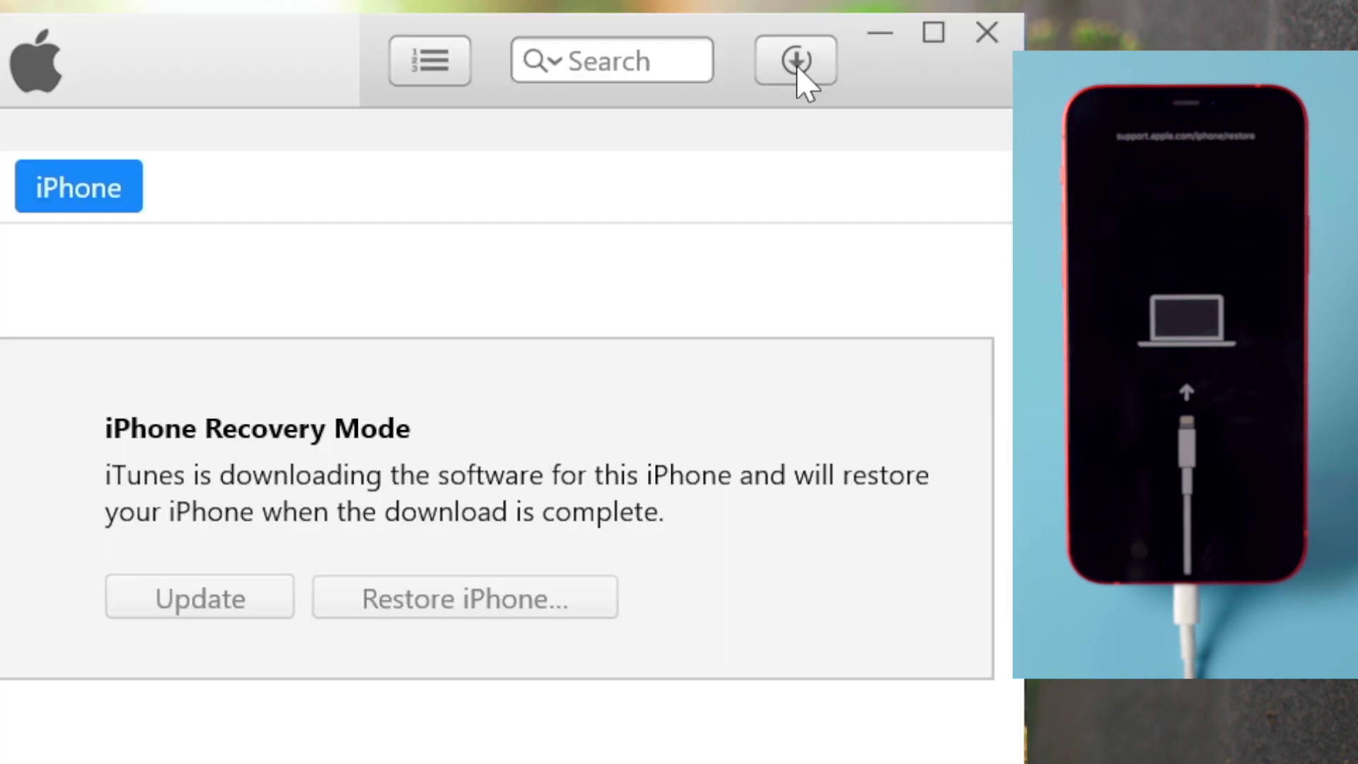
click(869, 58)
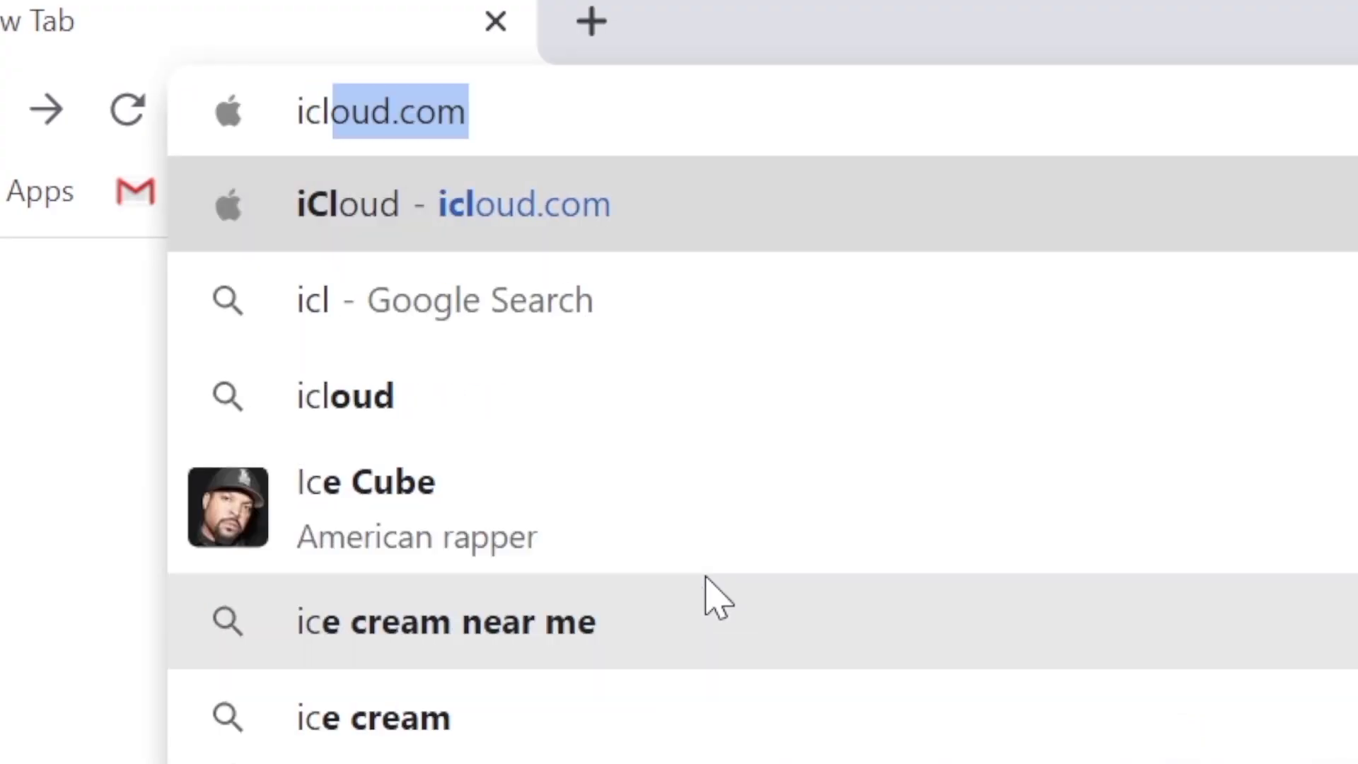
Open icloud.com and sign in with the Apple ID e-mail and password.
text(.com)
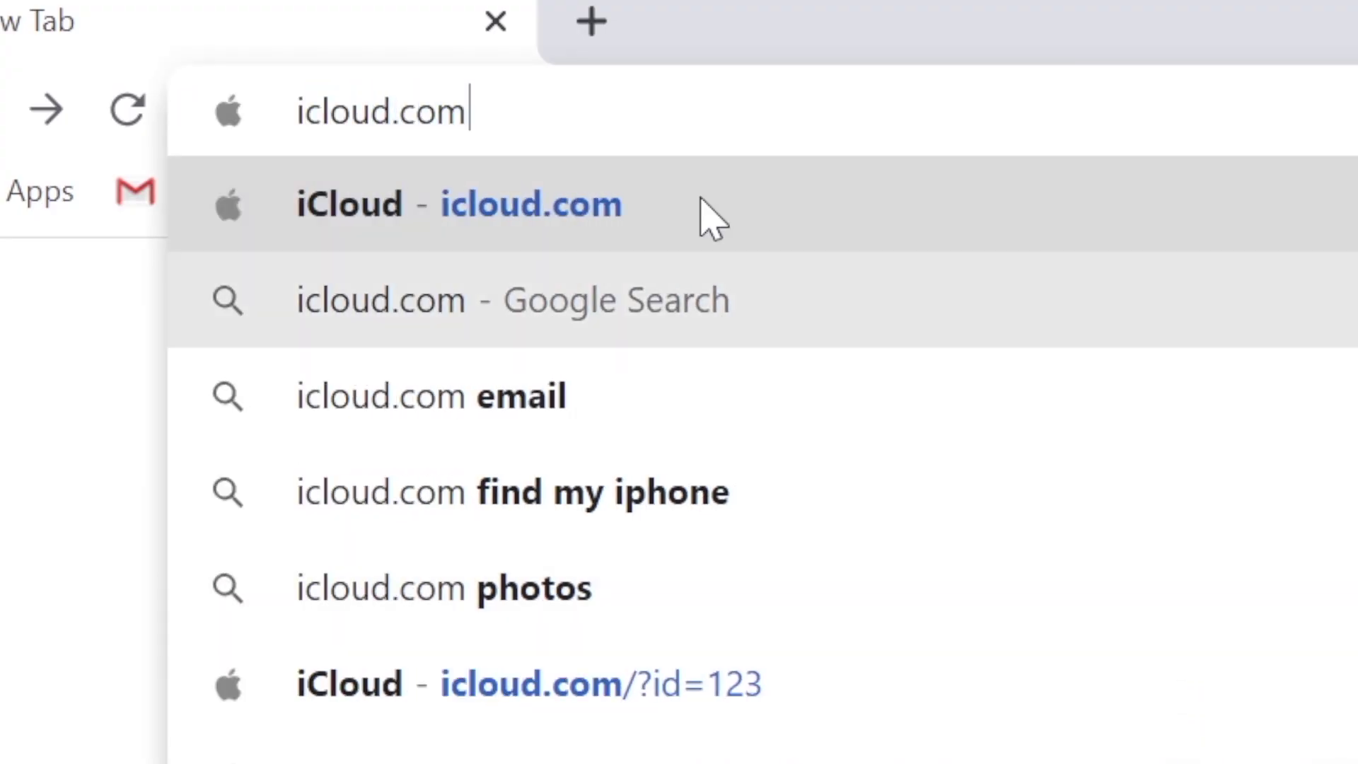
click(707, 212)
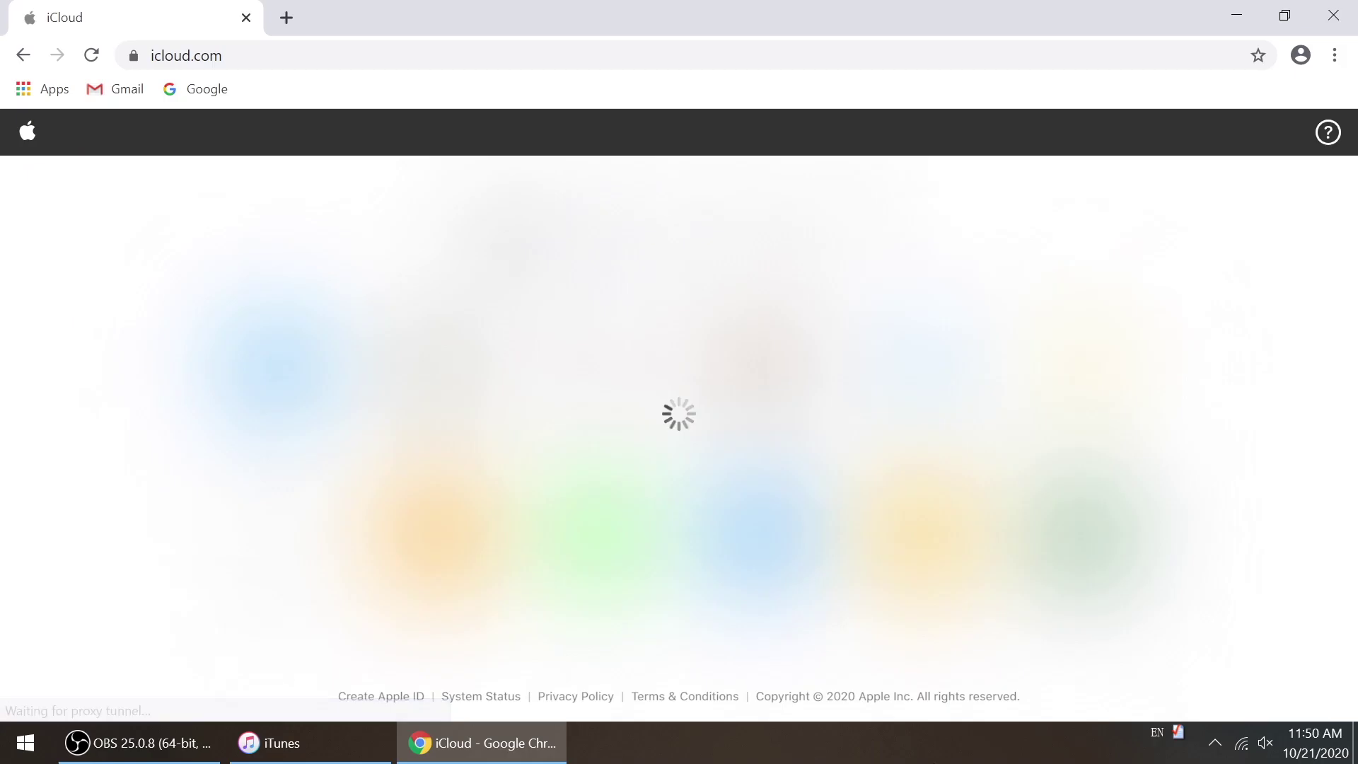
text(@gmail.com)
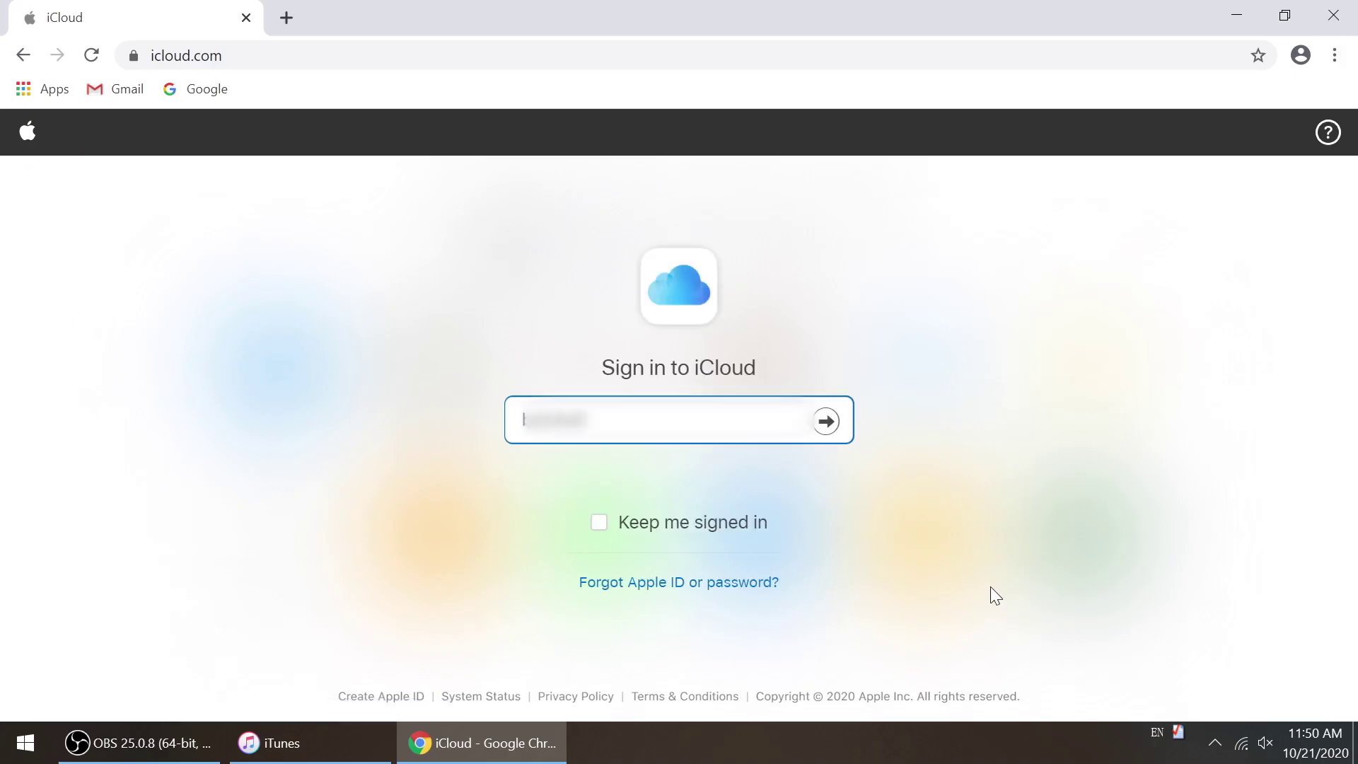
key(Return)
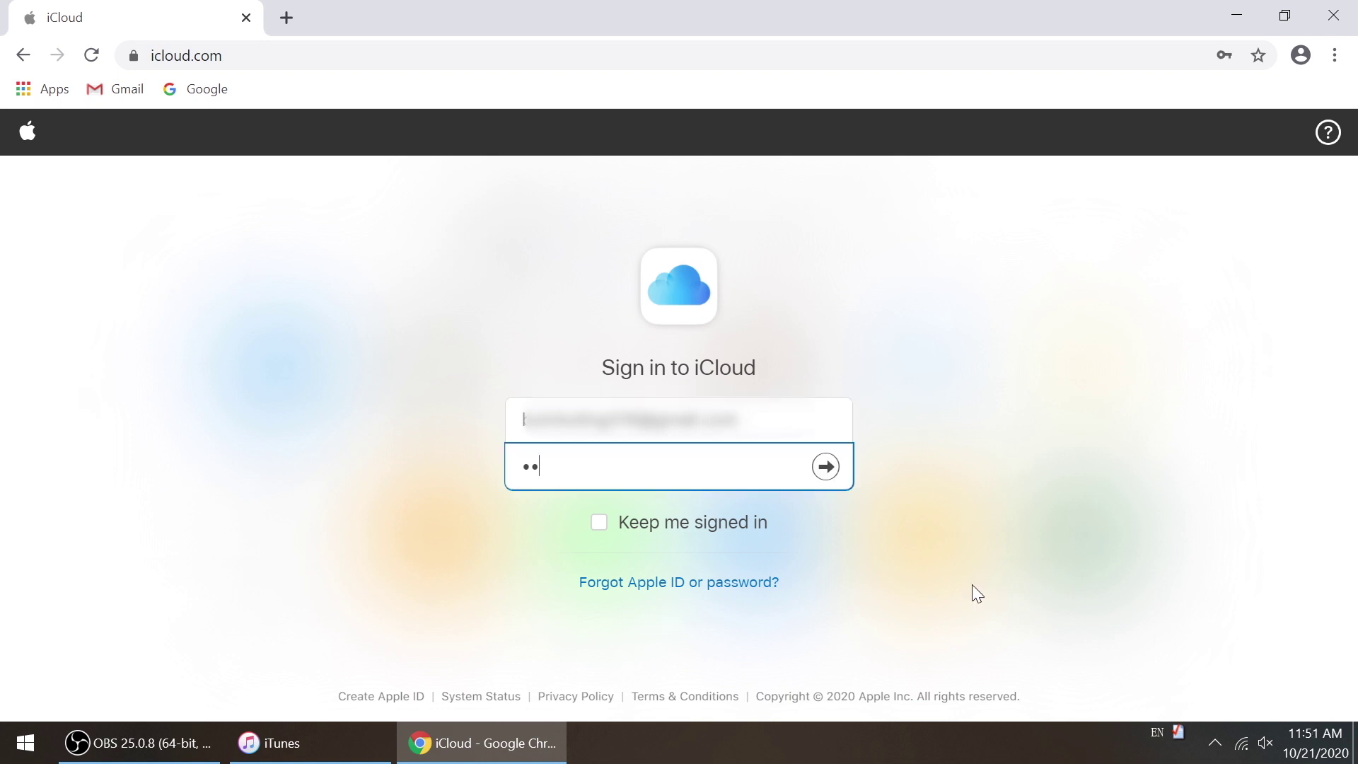
key(Return)
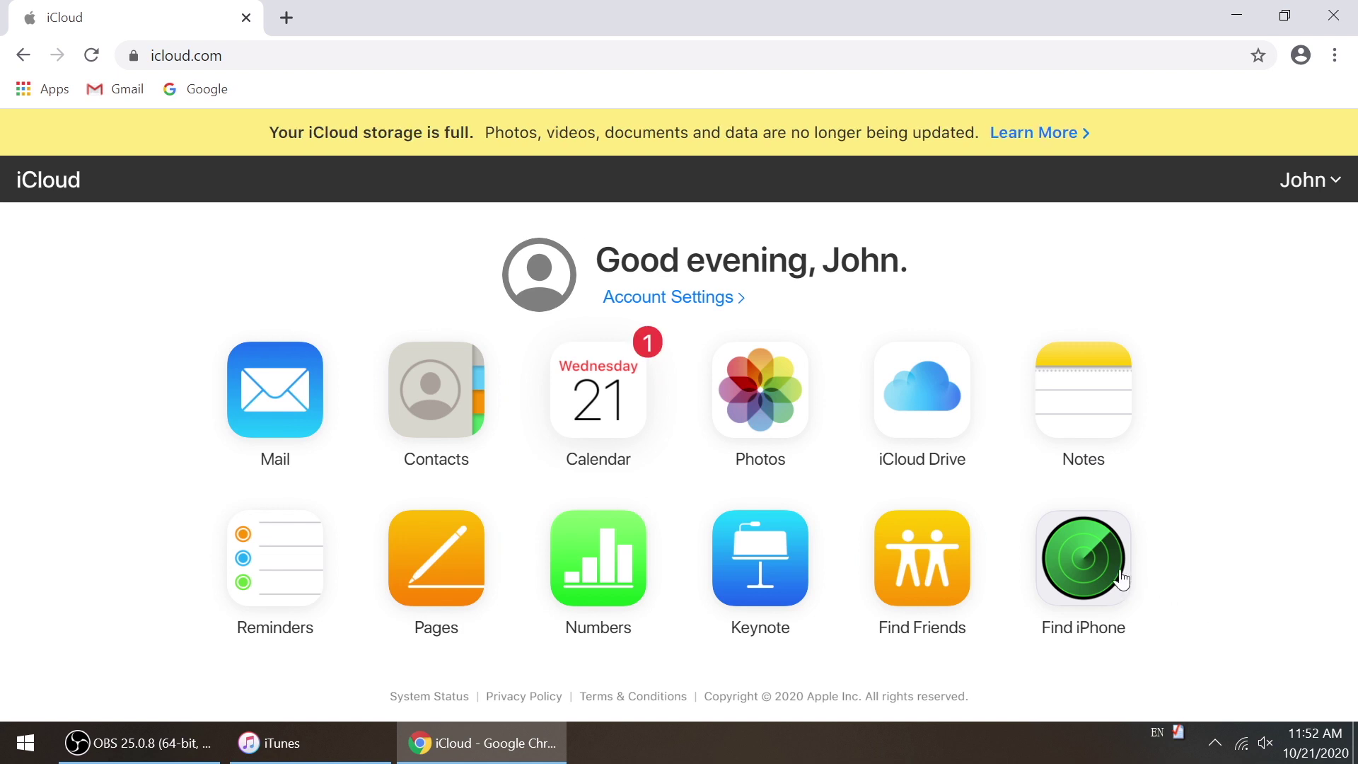
click(1102, 569)
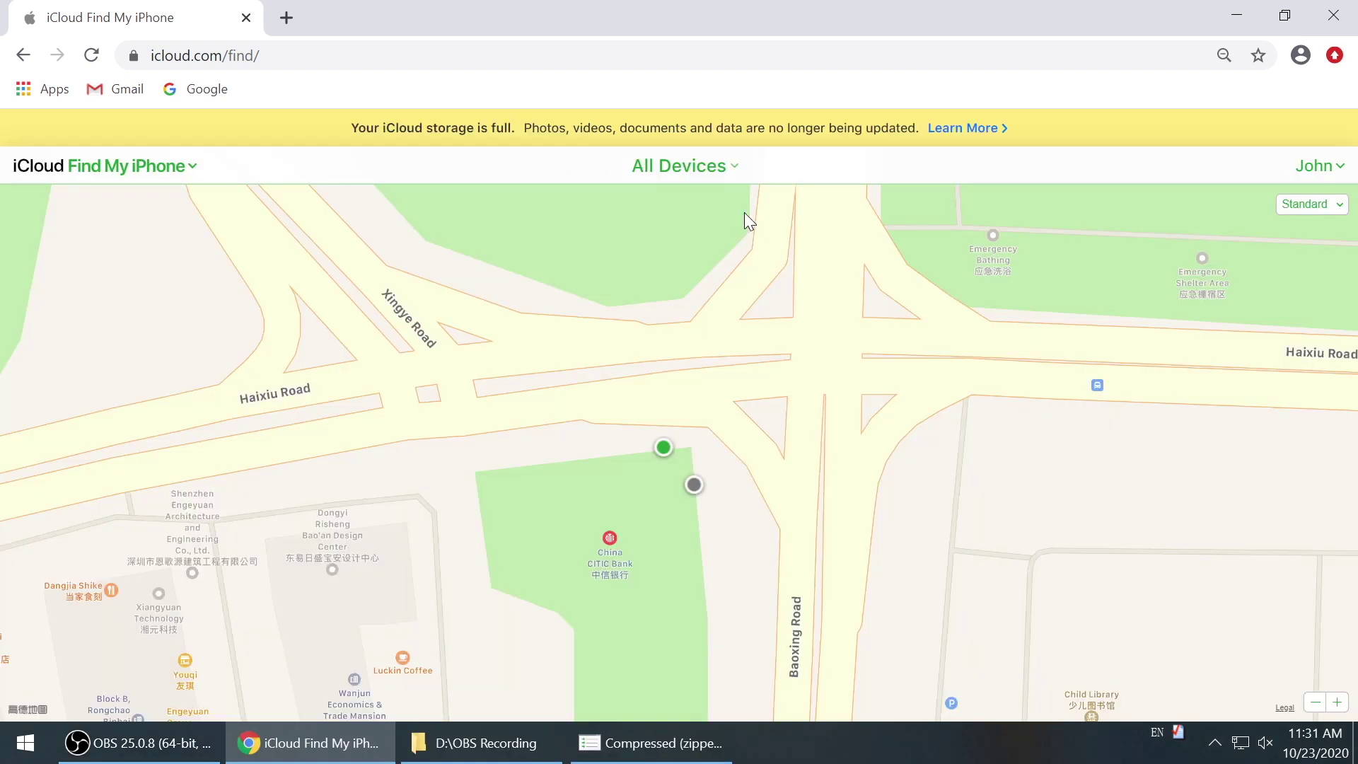
click(734, 170)
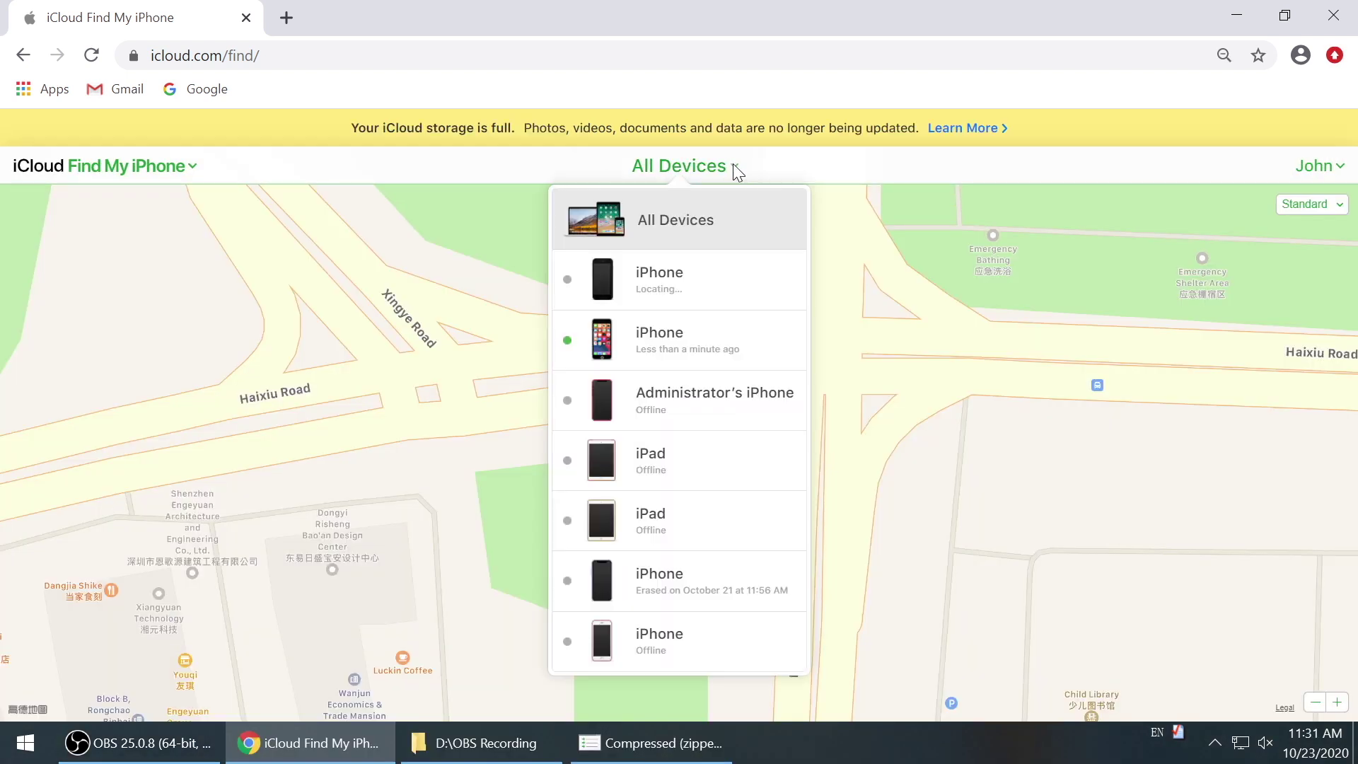
click(716, 408)
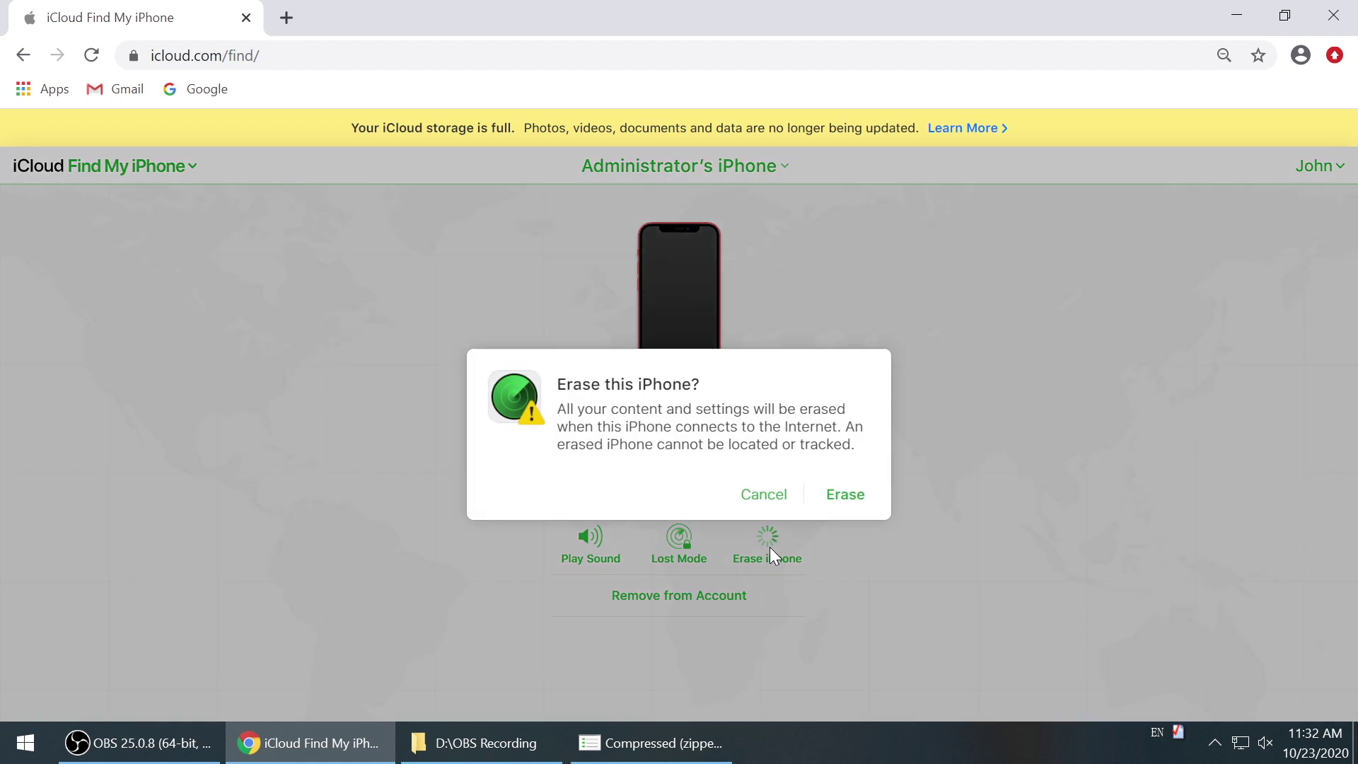
click(846, 495)
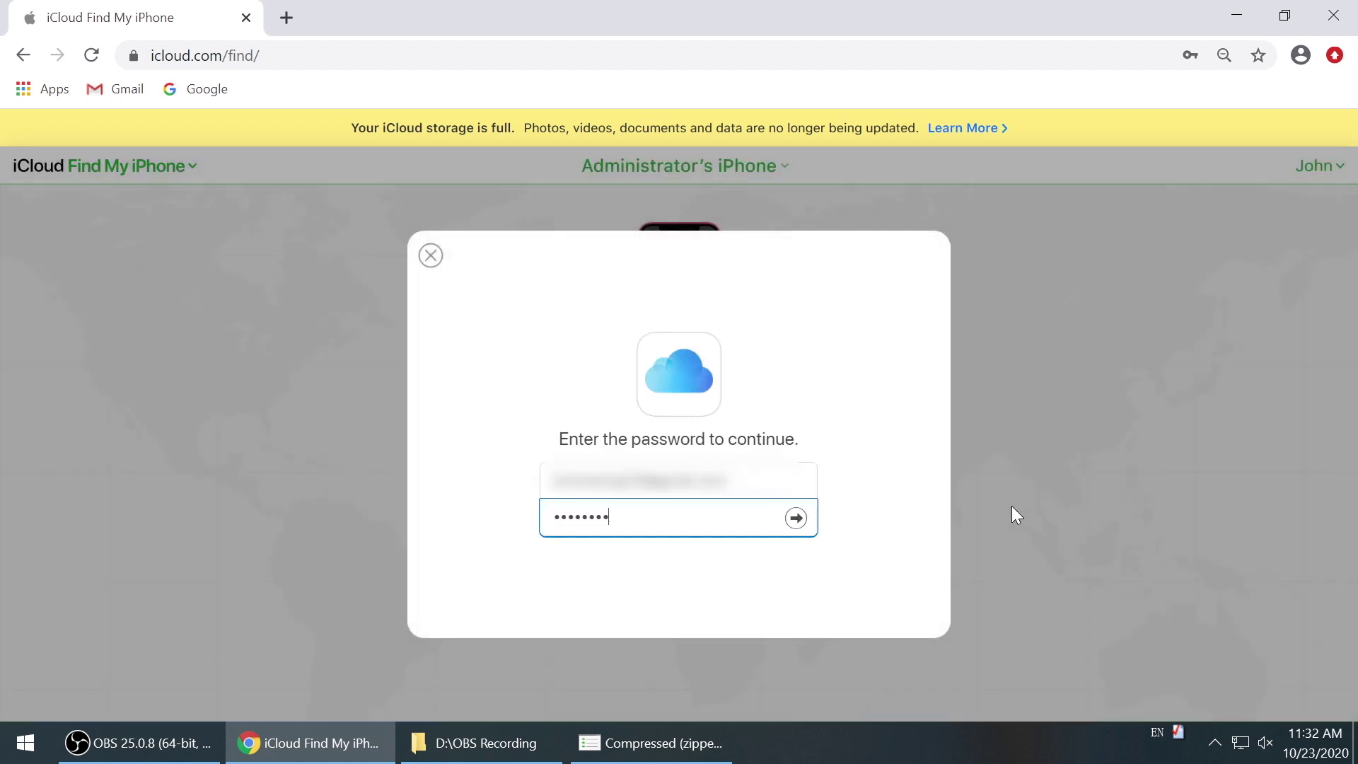
text(1)
click(796, 521)
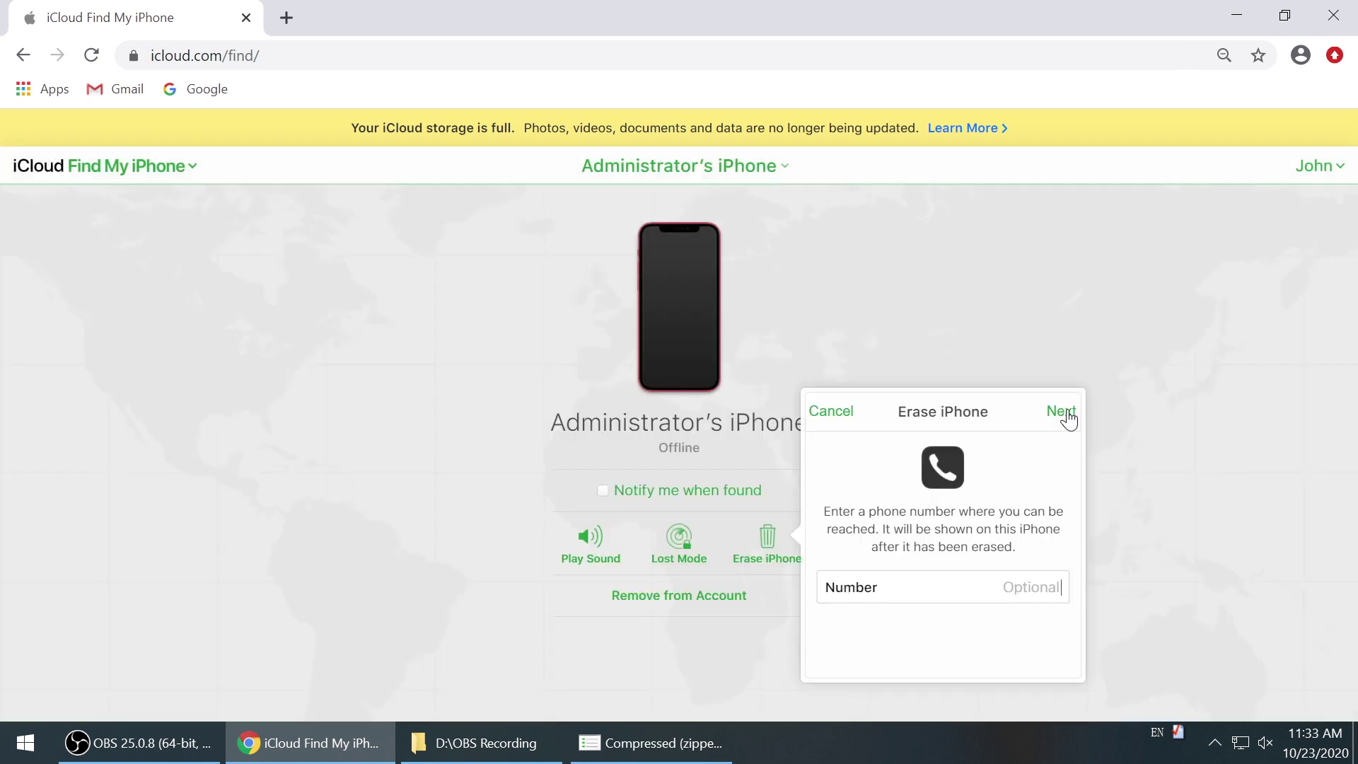
click(1069, 420)
click(1066, 422)
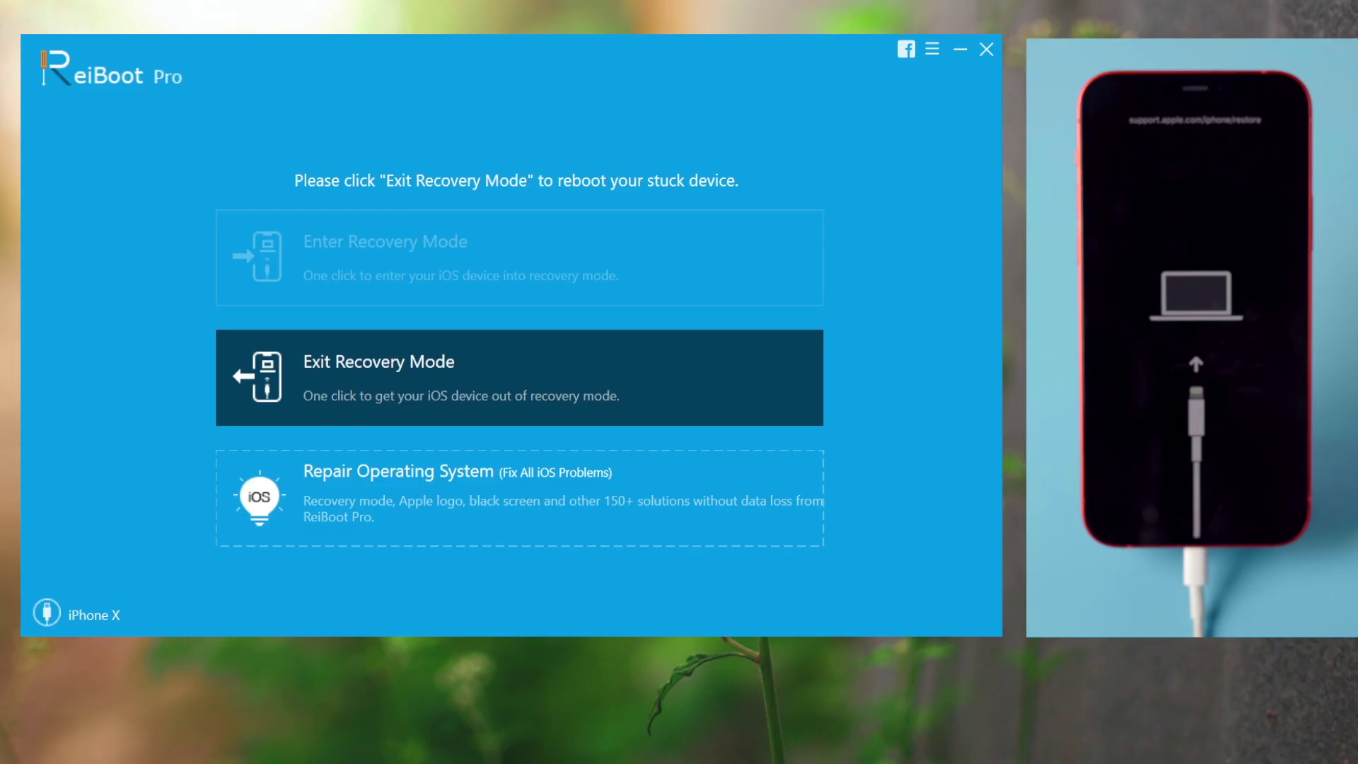
Choose Factory Reset iPhone from the ReiBoot menu and start Deep Repair with Fix Now.
click(932, 49)
mouse_move(923, 77)
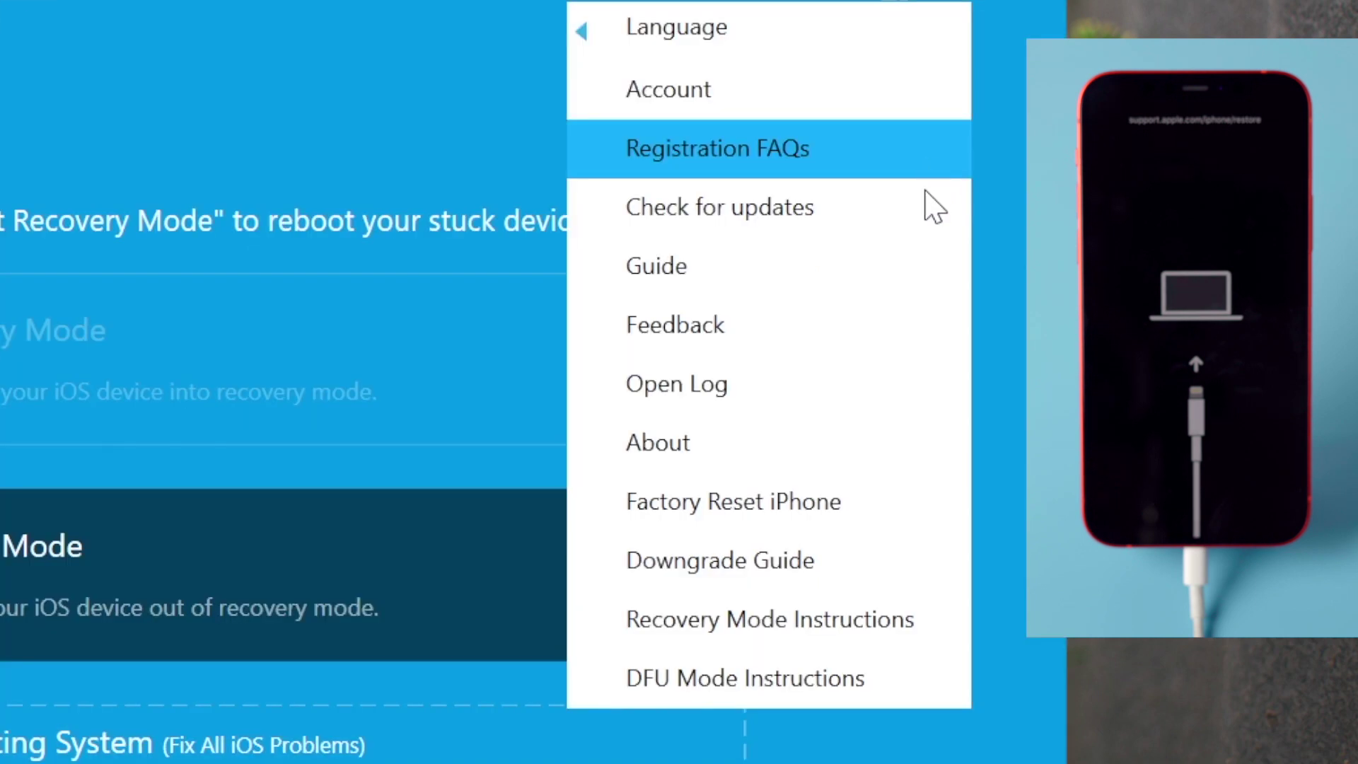
click(879, 504)
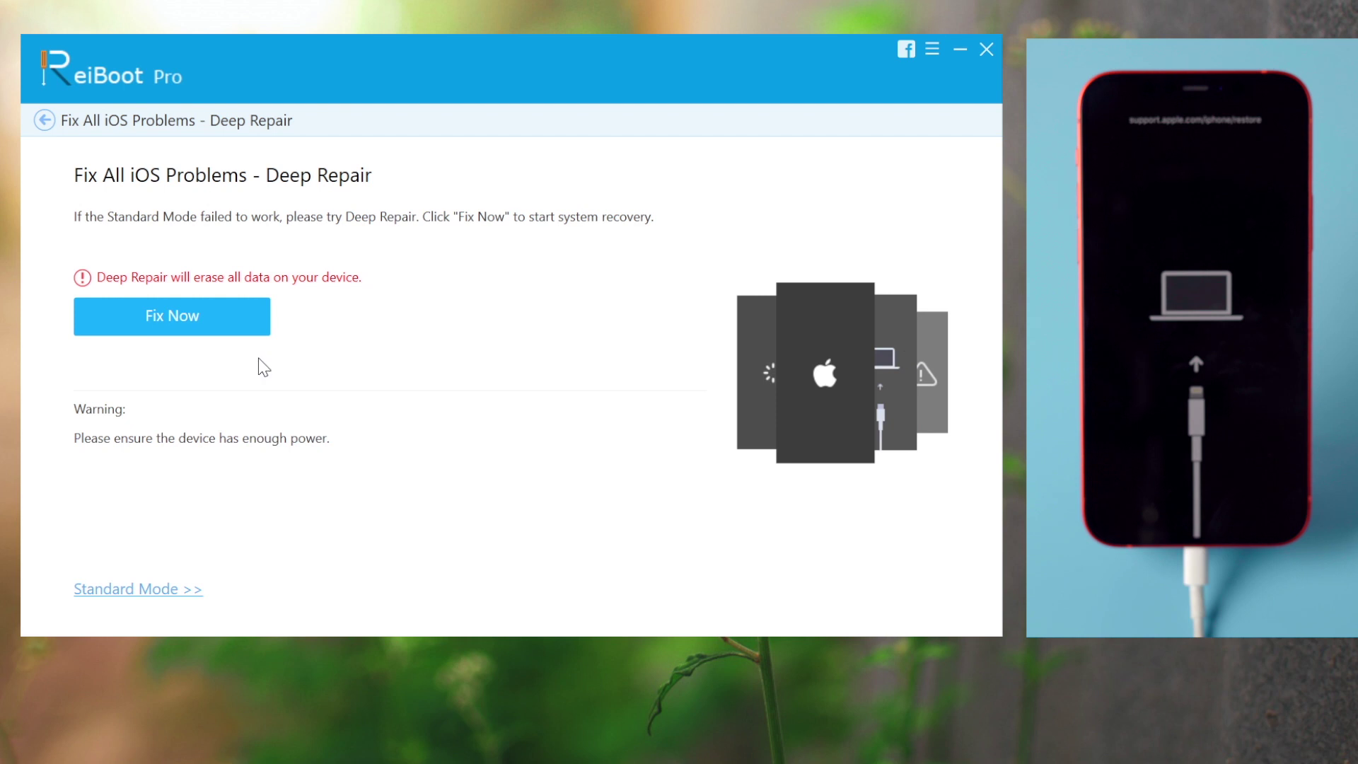
click(232, 314)
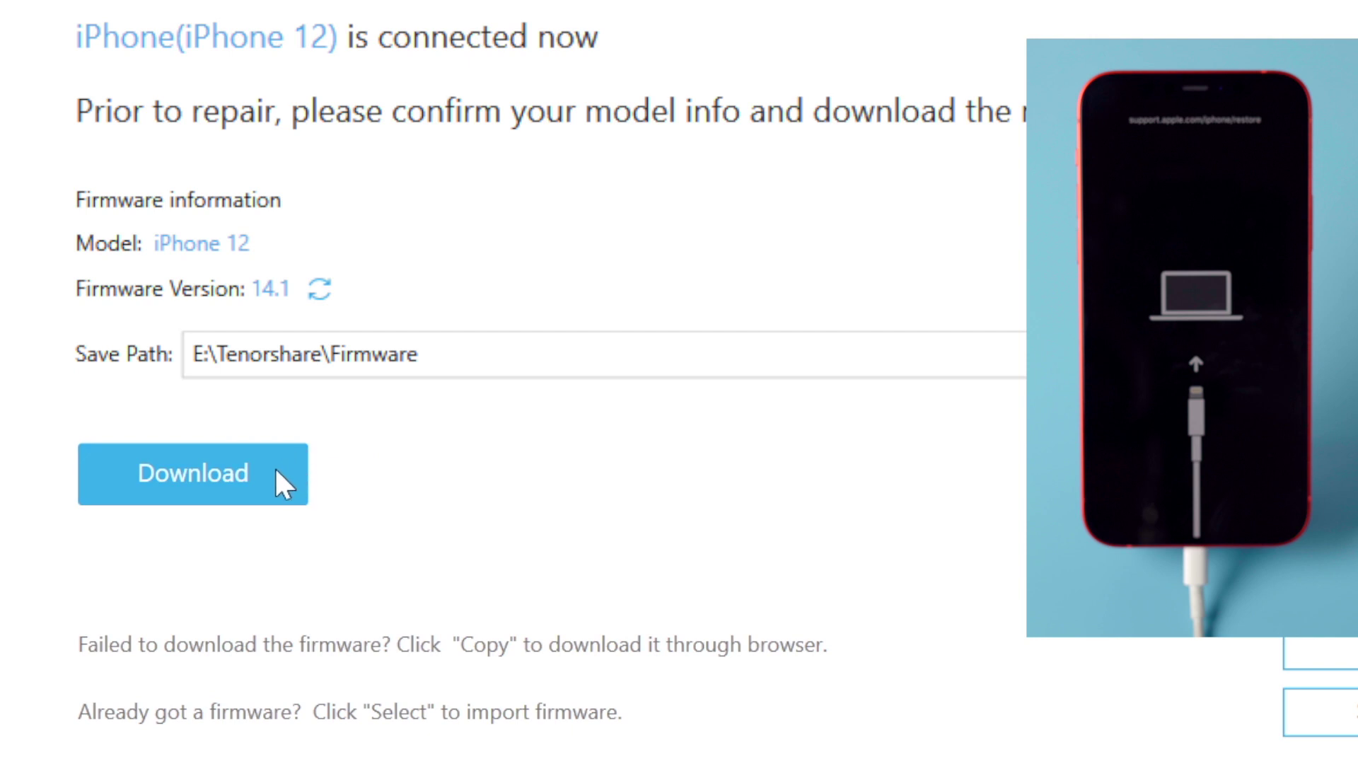
Download the 14.1 firmware for the iPhone 12 and let the repair complete.
click(276, 470)
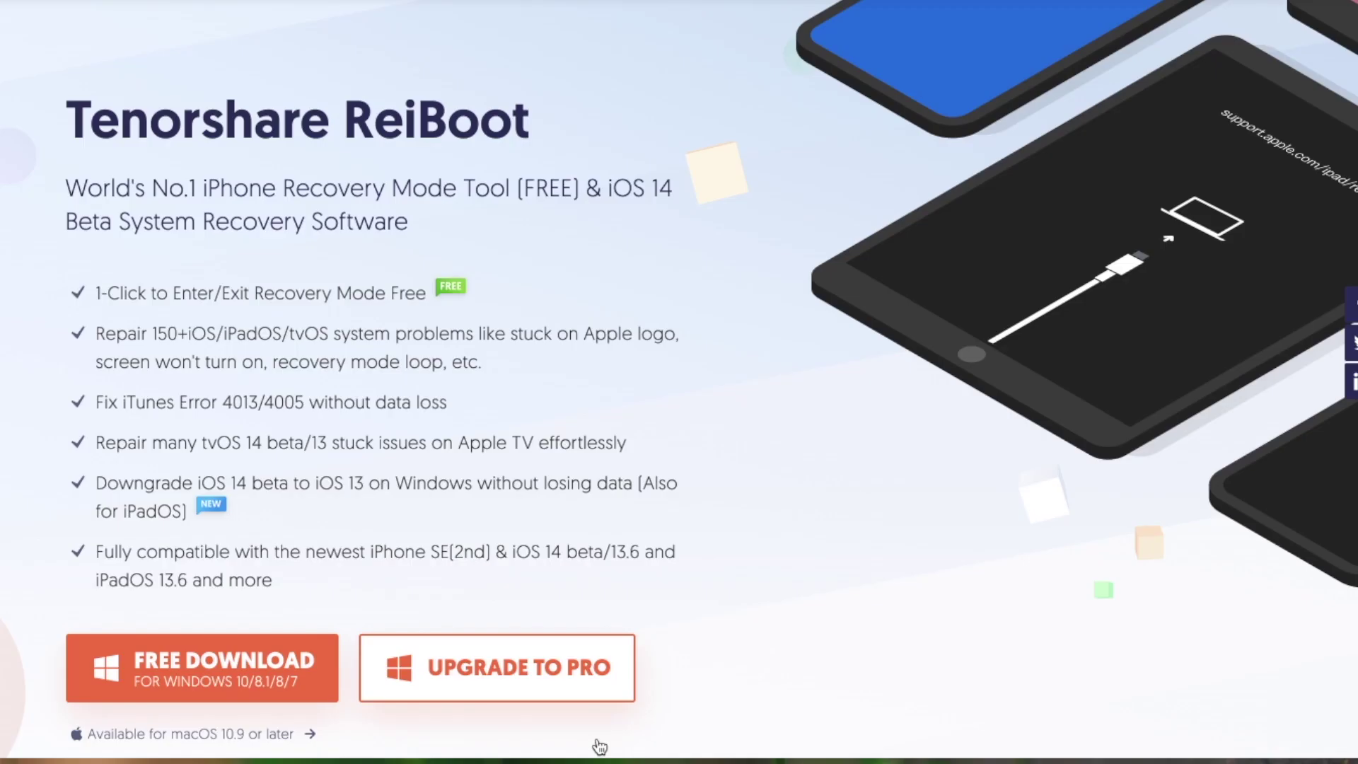
Go to Upgrade to Pro to see ReiBoot license prices, $29.95 monthly to $79.95.
click(586, 689)
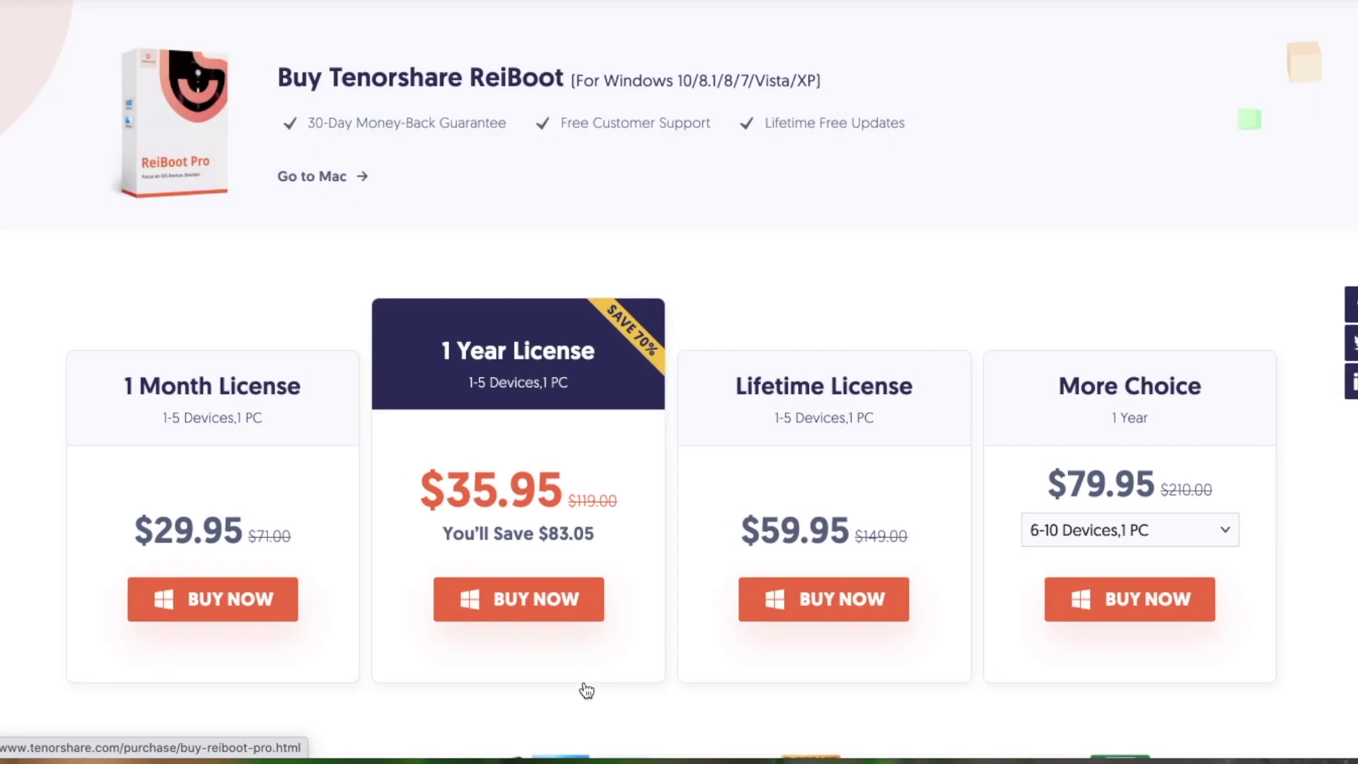